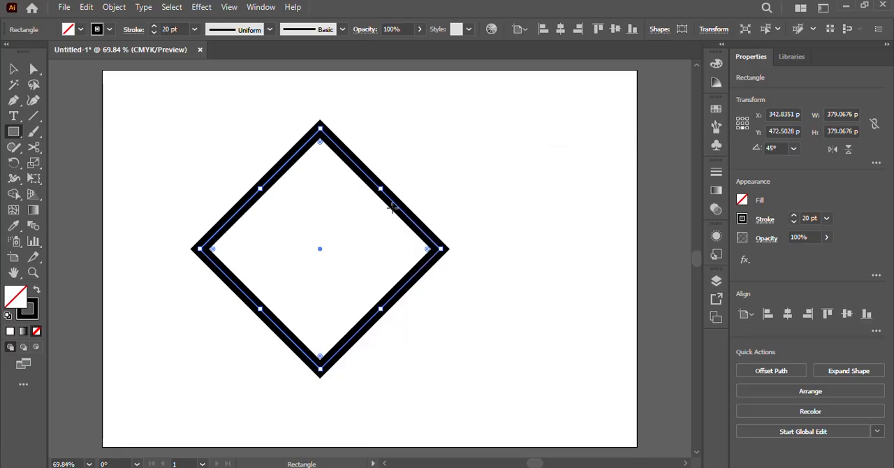
Duplicate the diamond about 154 pt to the right so the copy overlaps the original
left_click(13, 70)
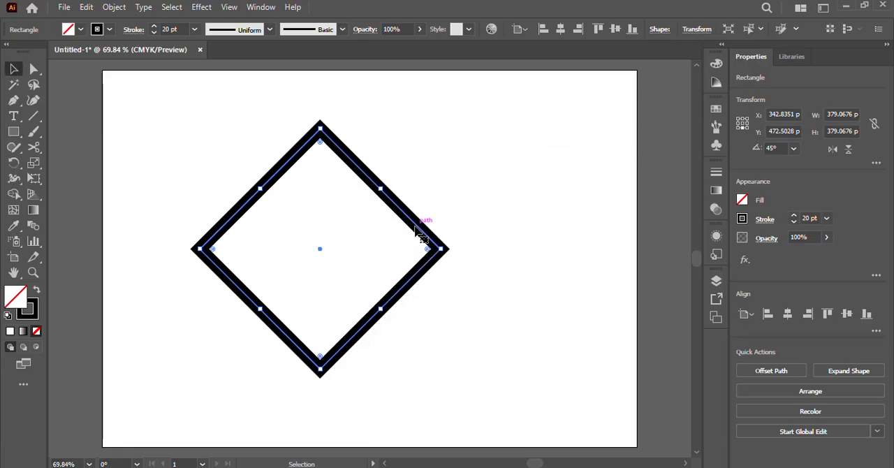
left_click_drag(422, 235, 513, 227)
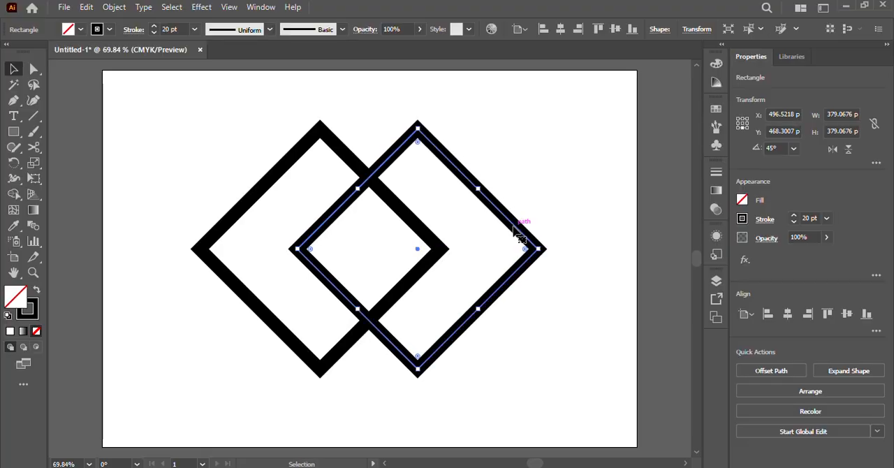
left_click(555, 313)
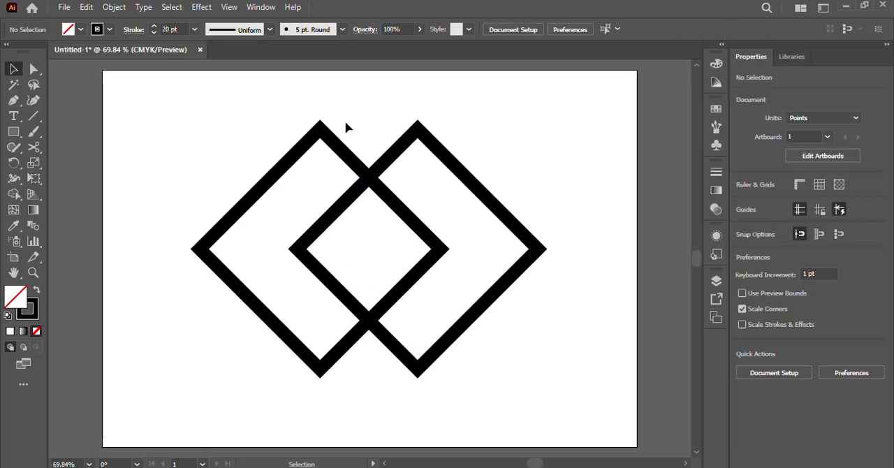
Cut both diamonds with the Scissors tool at their left and right corners and at their upper crossing
left_click_drag(240, 111, 515, 372)
left_click(34, 148)
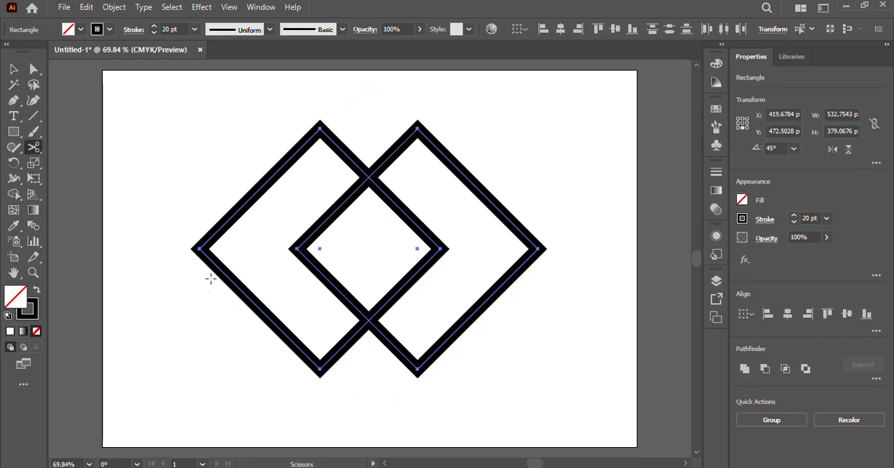
left_click(199, 249)
left_click(297, 249)
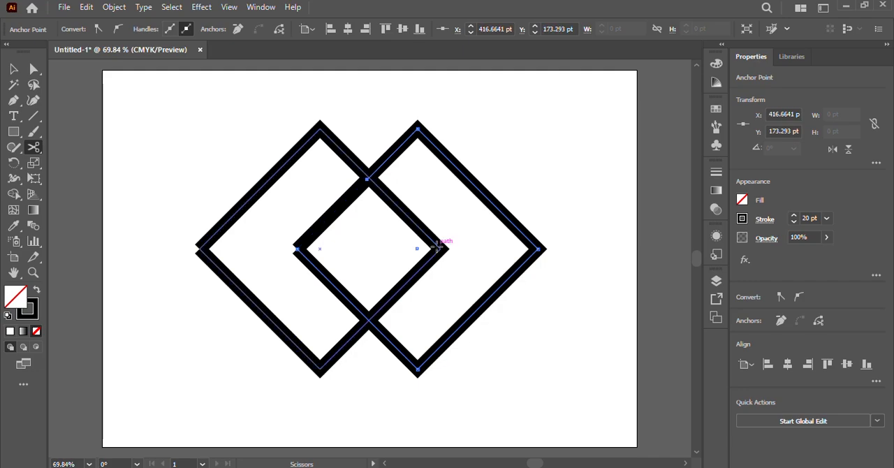
left_click(442, 247)
left_click(537, 248)
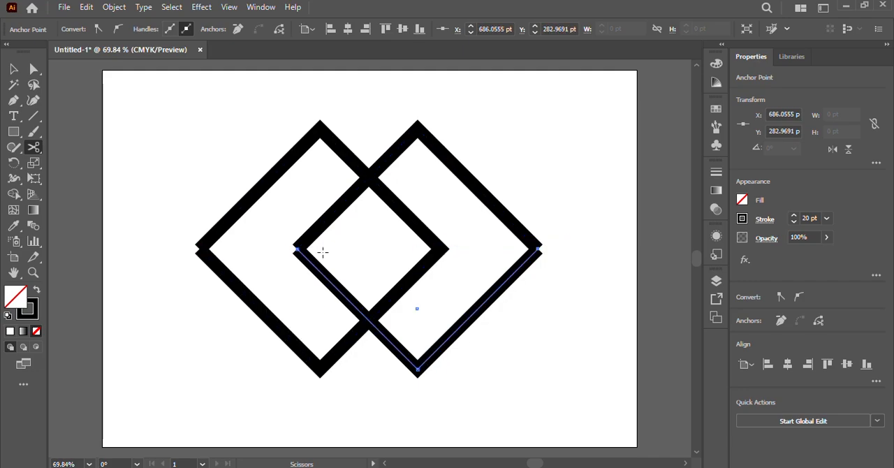
Delete the lower halves of both diamonds and the right peak's segment below the crossing with the left peak
left_click(13, 69)
left_click(258, 370)
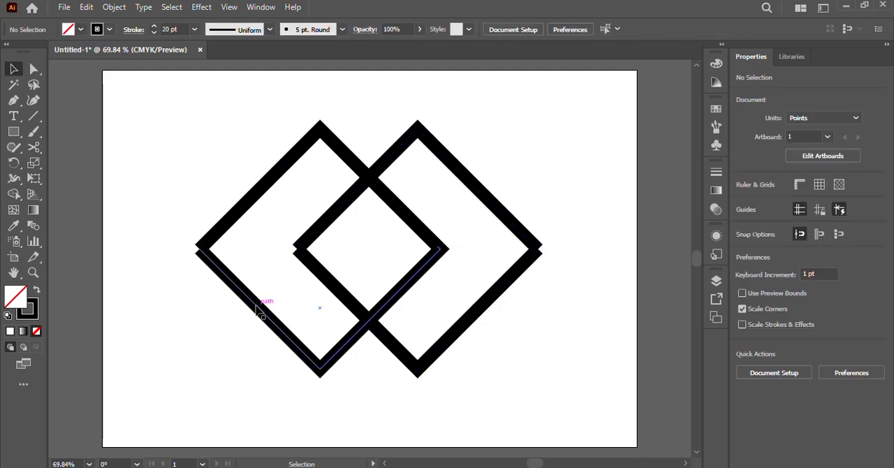
left_click_drag(248, 307, 504, 399)
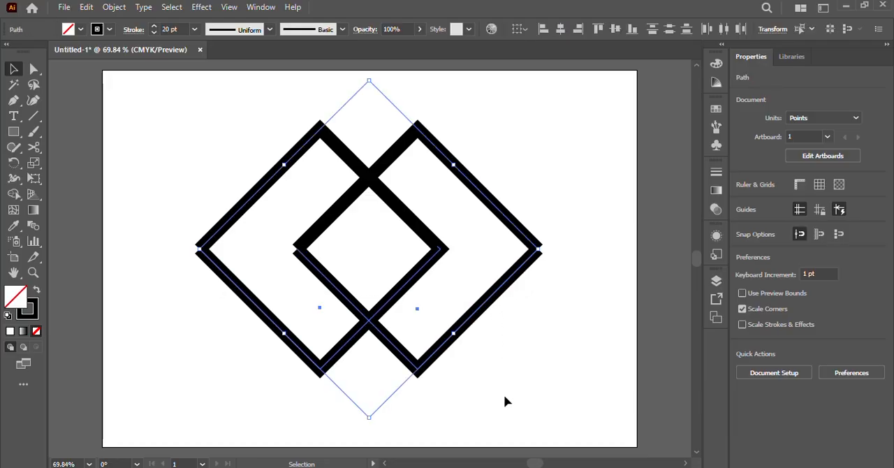
key("Delete")
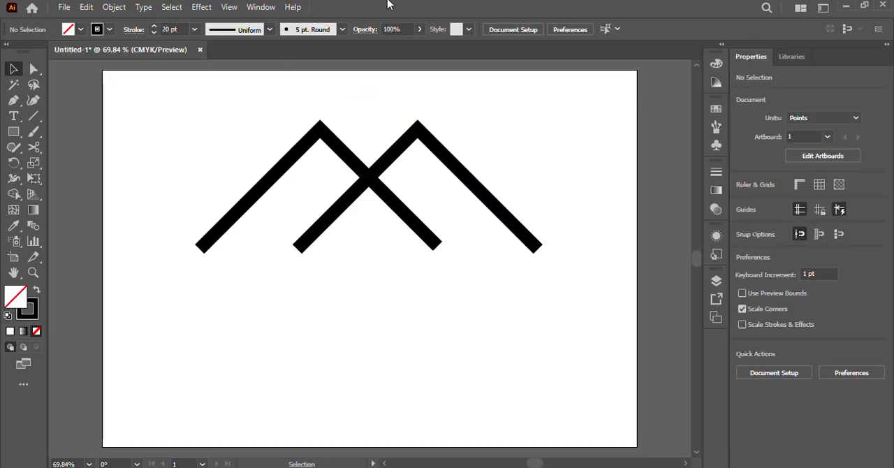
left_click(328, 220)
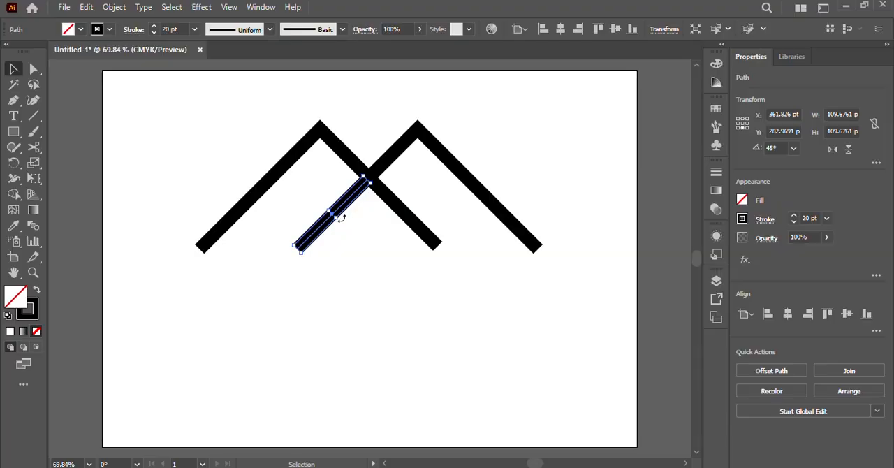
key("Delete")
Apply the lens-shaped variable width profile to both peak outlines so their ends taper to points
left_click_drag(215, 114, 454, 189)
left_click(269, 29)
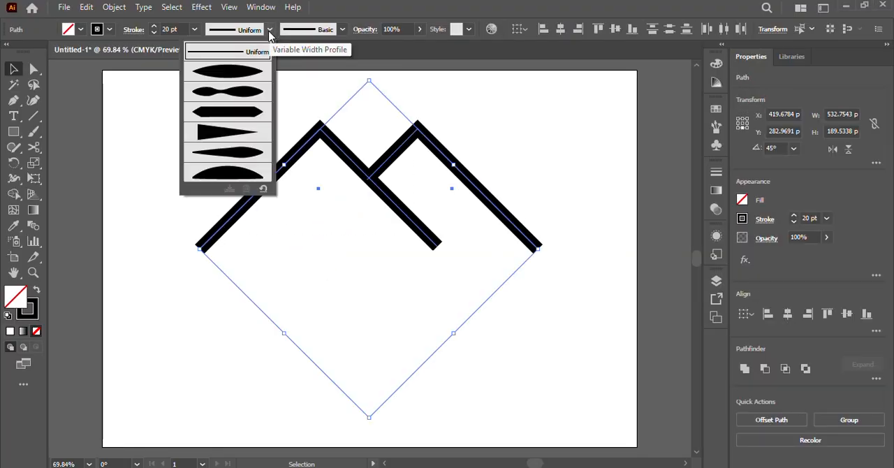
left_click(231, 85)
key("ctrl+shift+a")
Expand the appearance of both tapered peaks into filled shapes
left_click_drag(237, 116, 479, 210)
left_click(113, 7)
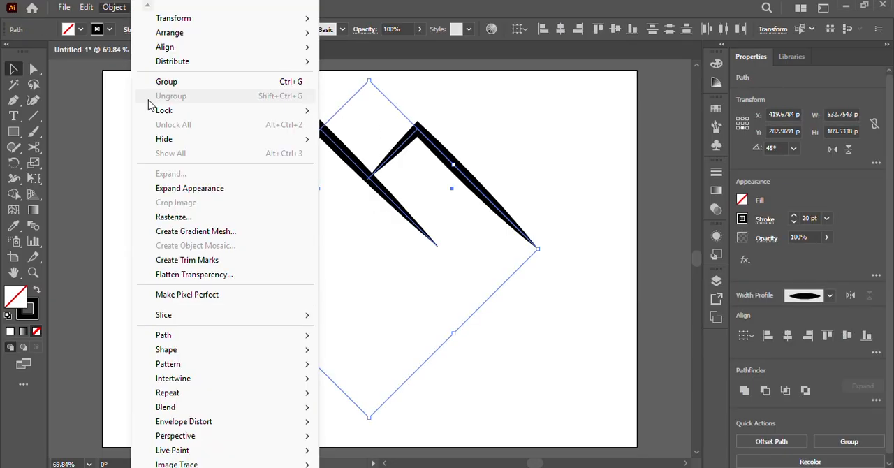
left_click(205, 190)
left_click(176, 204)
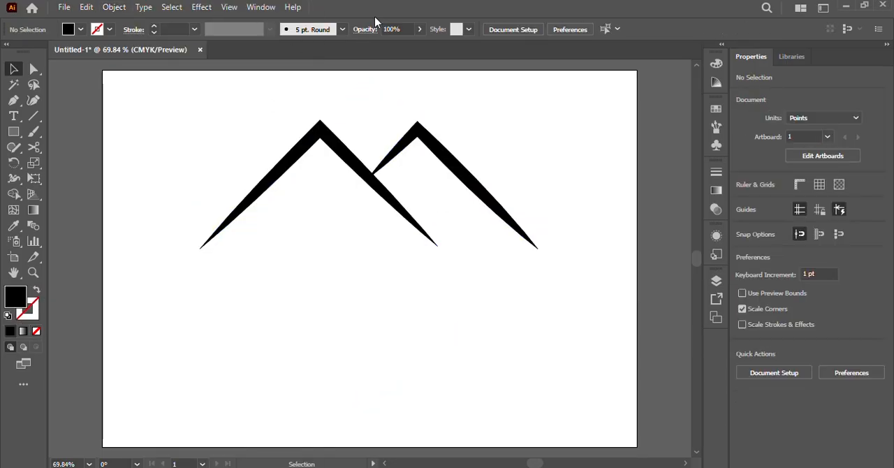
Move both peaks down into the lower half of the artboard and fit the artboard in the window
left_click_drag(370, 184, 365, 302)
left_click(370, 205)
key("ctrl+0")
Draw an unfilled rectangle of about 54 × 193 pt with a 1 pt black stroke above the left peak's right slope
key("shift+x")
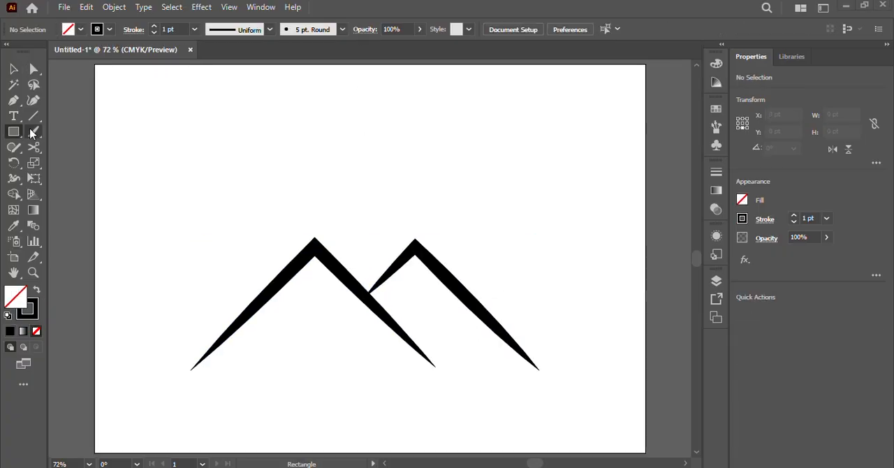
key("m")
left_click_drag(328, 143, 363, 269)
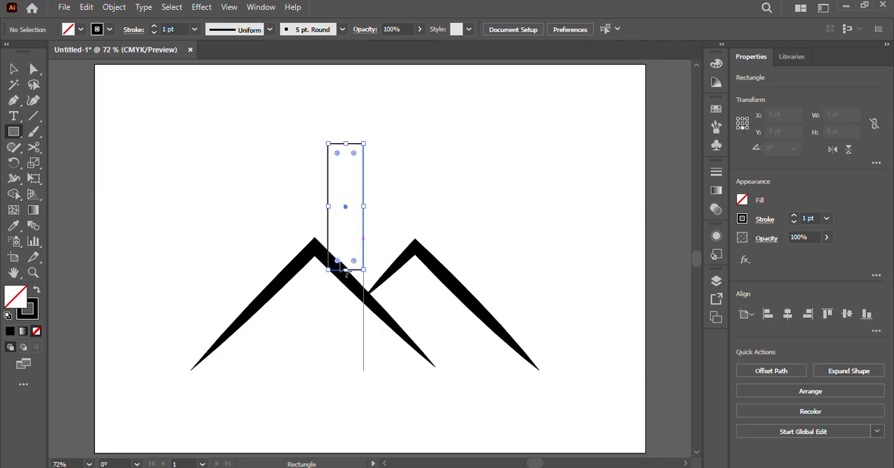
key("v")
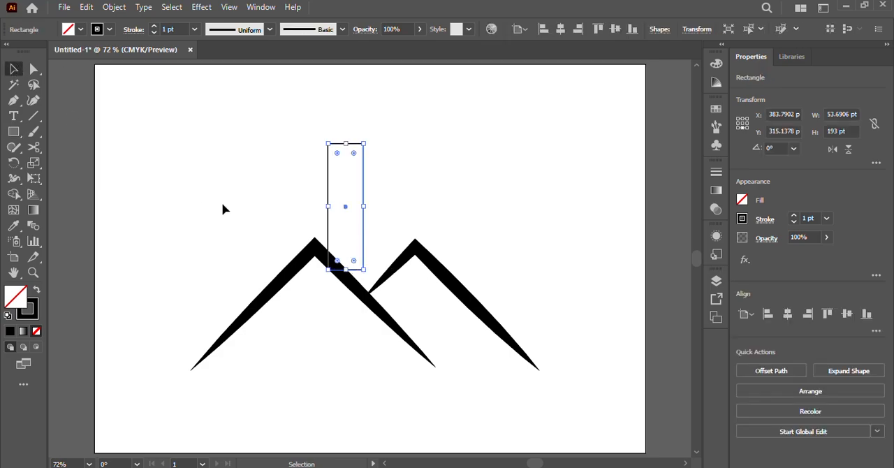
Move the rectangle up and slightly right, above the valley between the two peaks
left_click(357, 211)
left_click(363, 201)
left_click(343, 238)
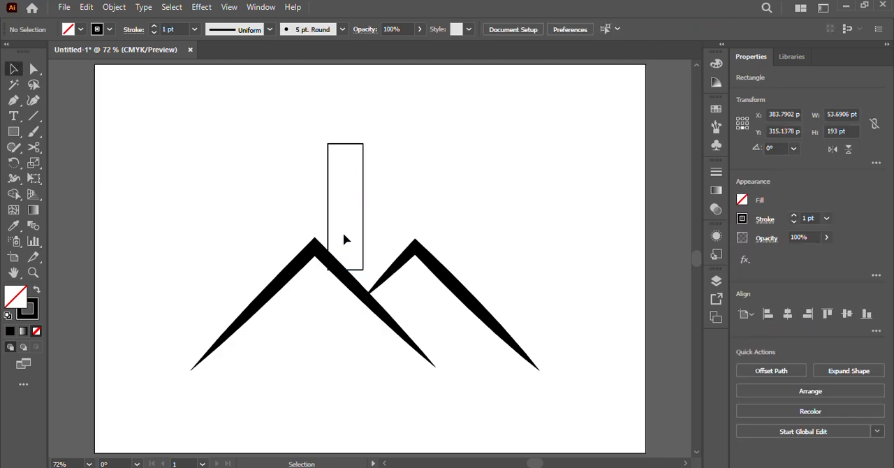
left_click(364, 253)
left_click_drag(365, 244, 368, 285)
Slant both ends of the rectangle by lowering its bottom-right corner 50 pt along the slope and raising its top-right corner
left_click(34, 69)
left_click(364, 242)
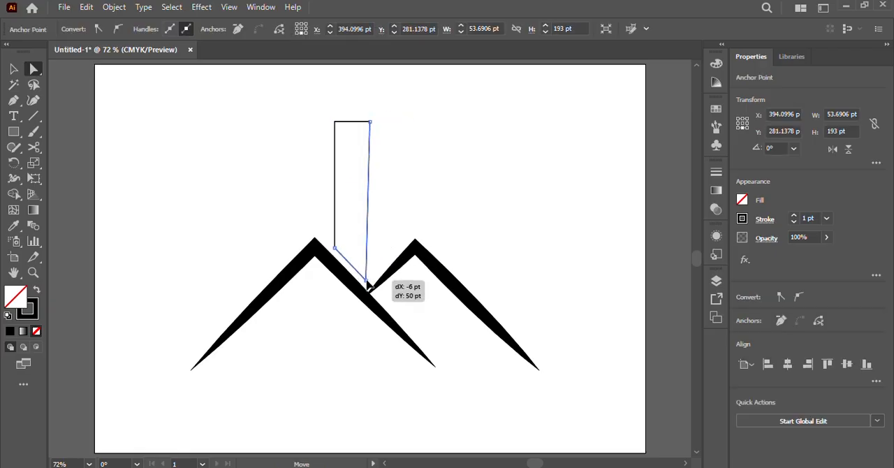
left_click_drag(356, 250, 357, 249)
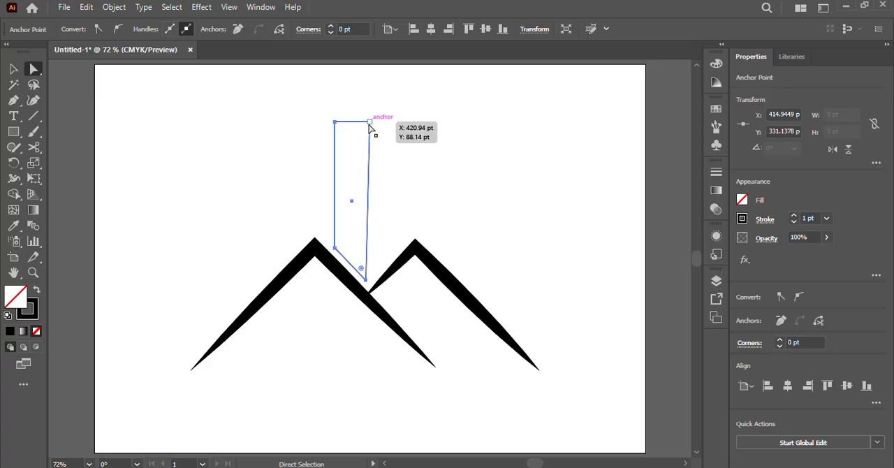
left_click_drag(371, 122, 369, 158)
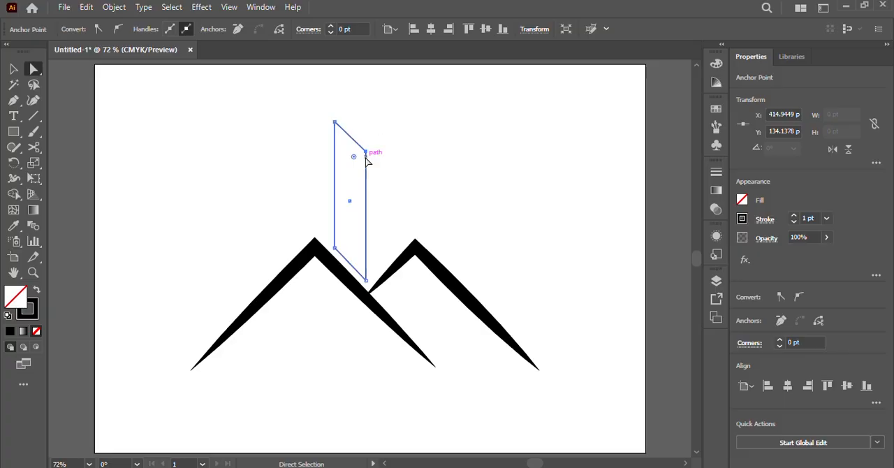
left_click_drag(366, 151, 368, 96)
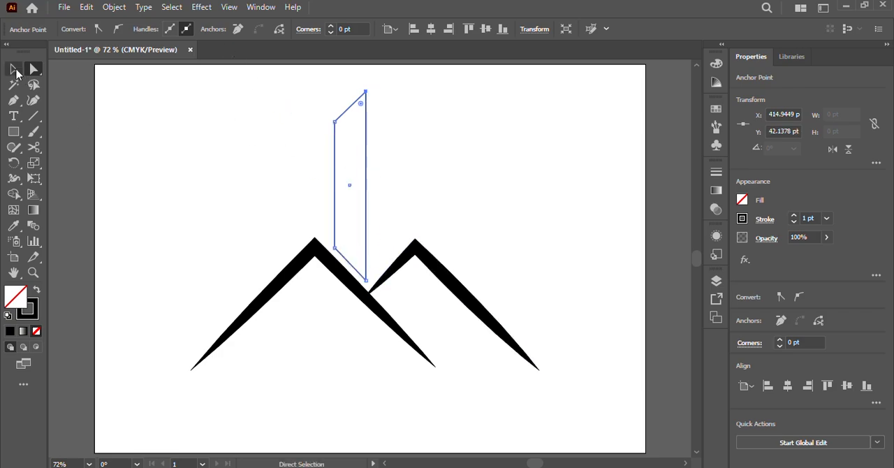
Shift the slanted tower shape slightly up and left and set its stroke to 7 pt
left_click(14, 69)
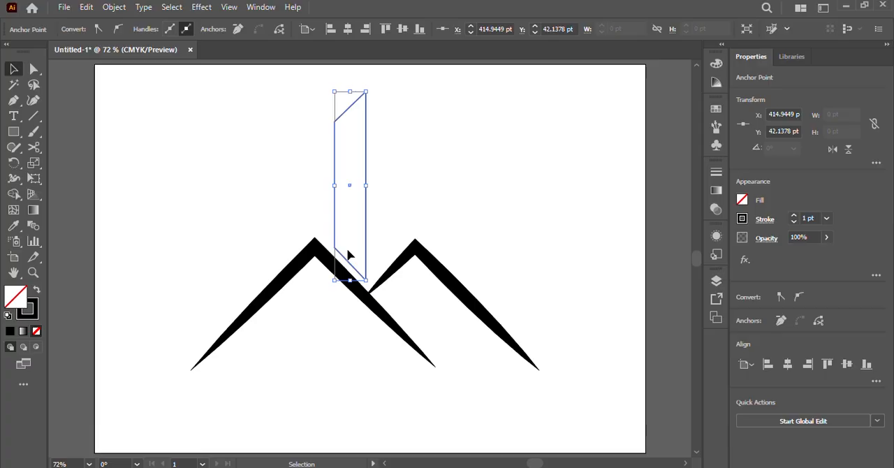
left_click_drag(349, 255, 348, 263)
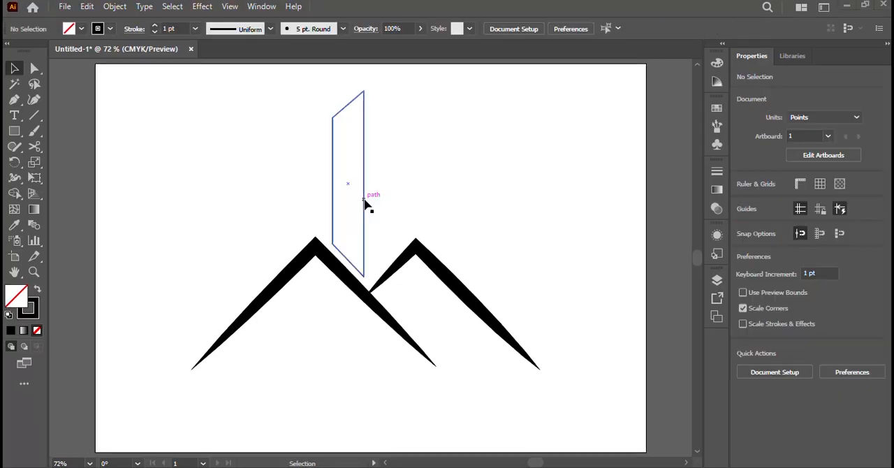
left_click(364, 199)
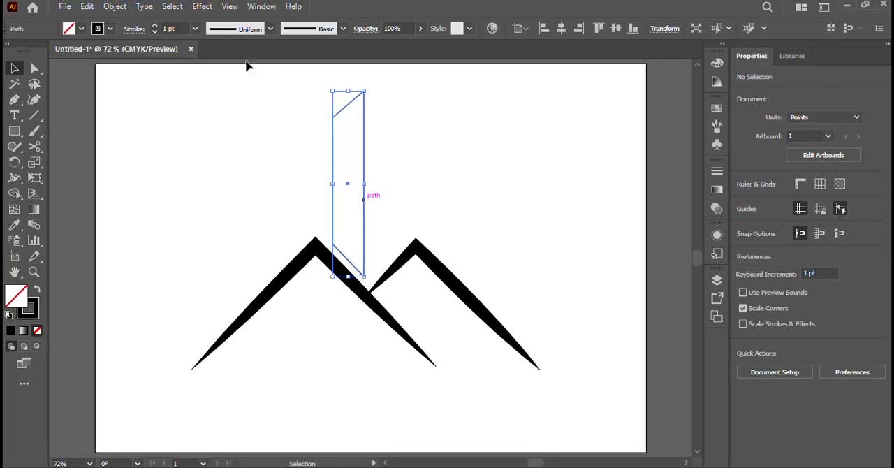
left_click(195, 28)
left_click(213, 174)
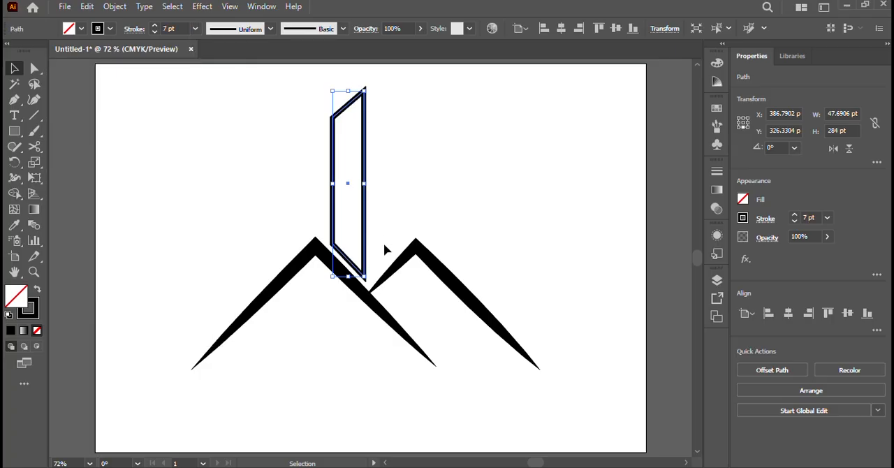
Create a horizontally mirrored copy of the tower shape and place it 58 pt to the right of the original
right_click(362, 244)
mouse_move(482, 386)
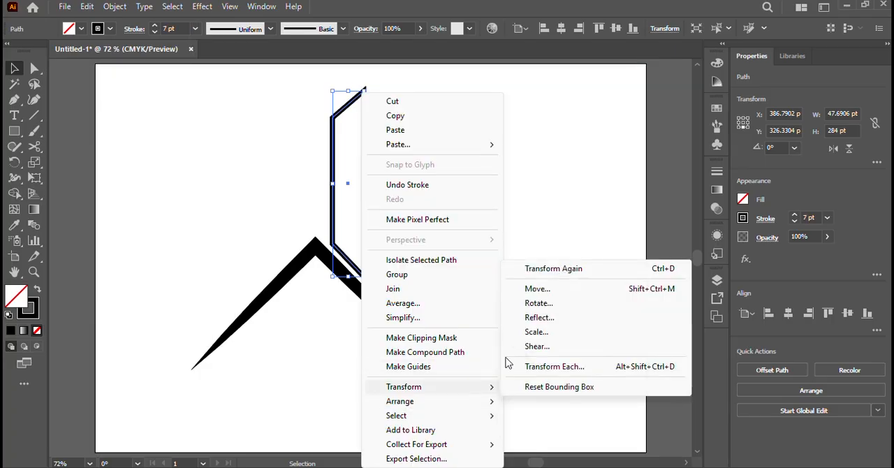
left_click(539, 317)
left_click(428, 315)
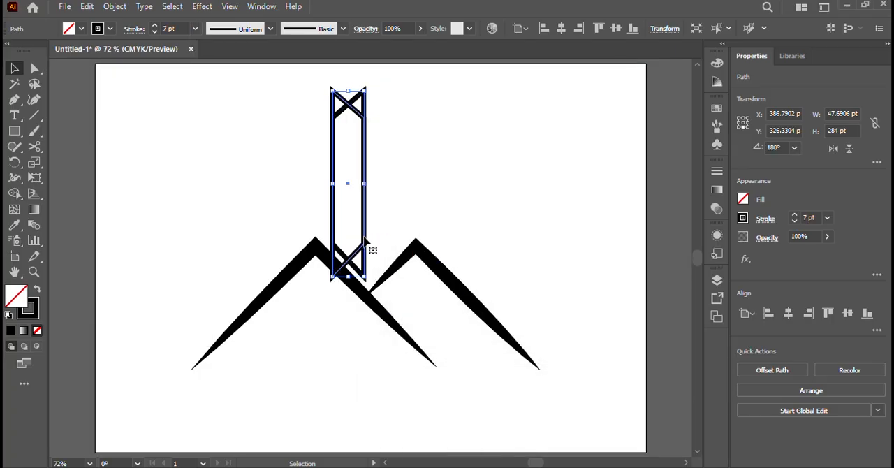
left_click_drag(354, 255, 391, 257)
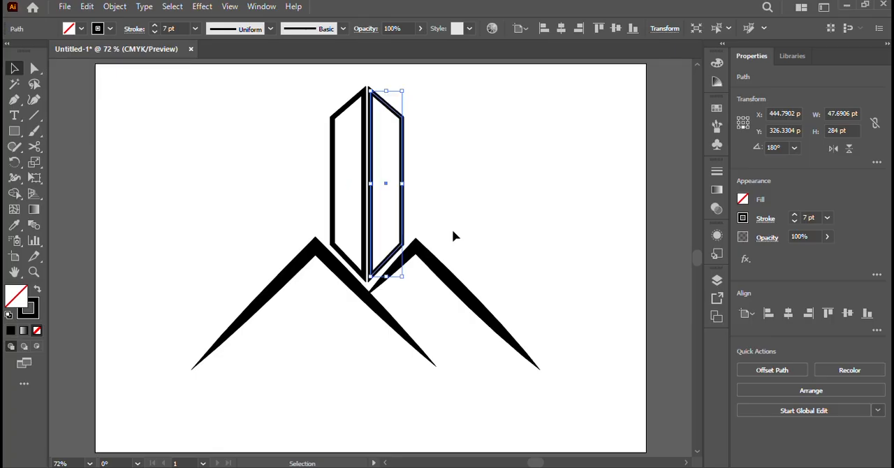
left_click(448, 240)
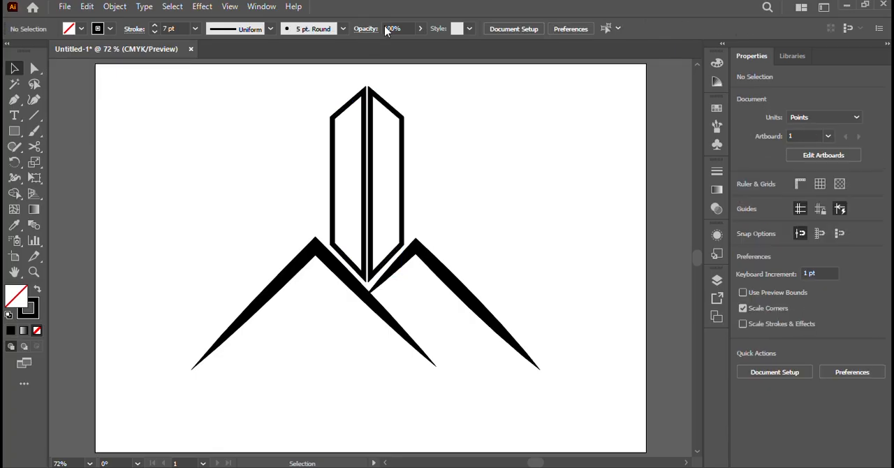
Nudge the mirrored tower half about 4 pt left so it meets the left half along the center edge
left_click(386, 94)
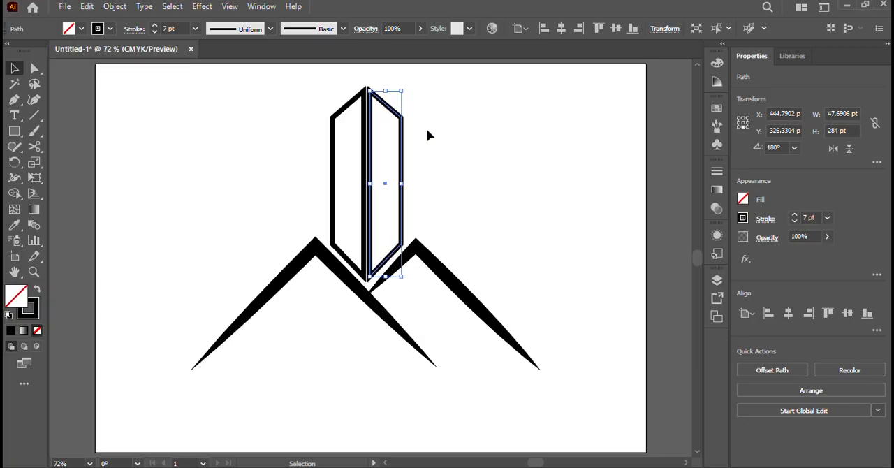
key("Left")
key("Left")
key("Left")
key("Left")
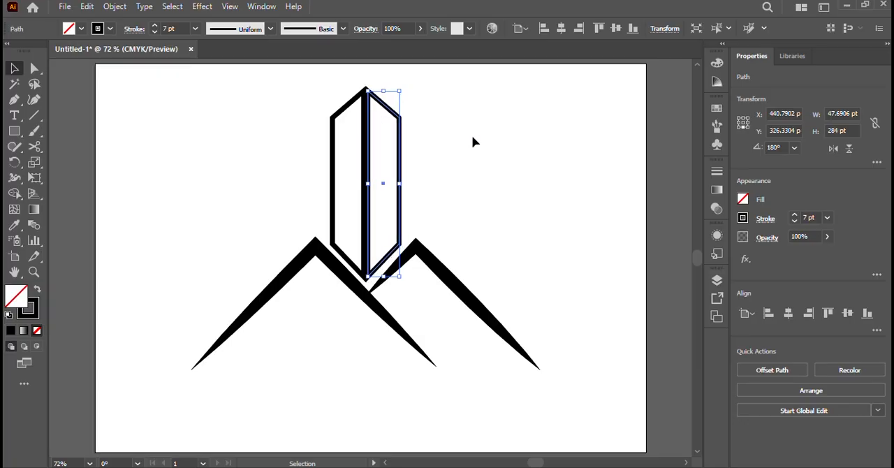
left_click(473, 142)
Draw six evenly spaced slanted lines with a 7 pt stroke across the tower's left half
left_click(34, 115)
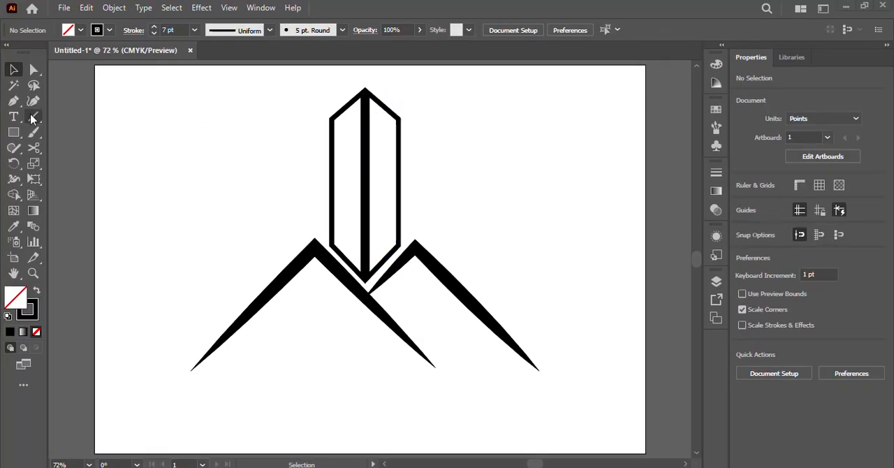
left_click(33, 117)
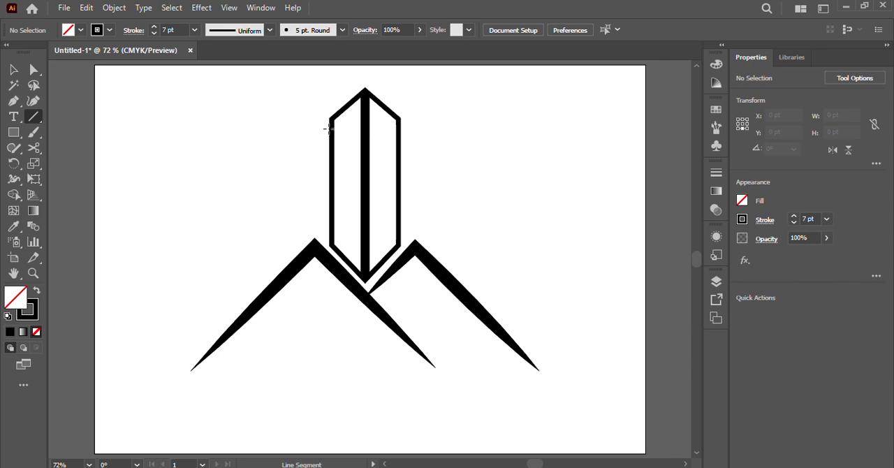
left_click_drag(348, 127, 351, 236)
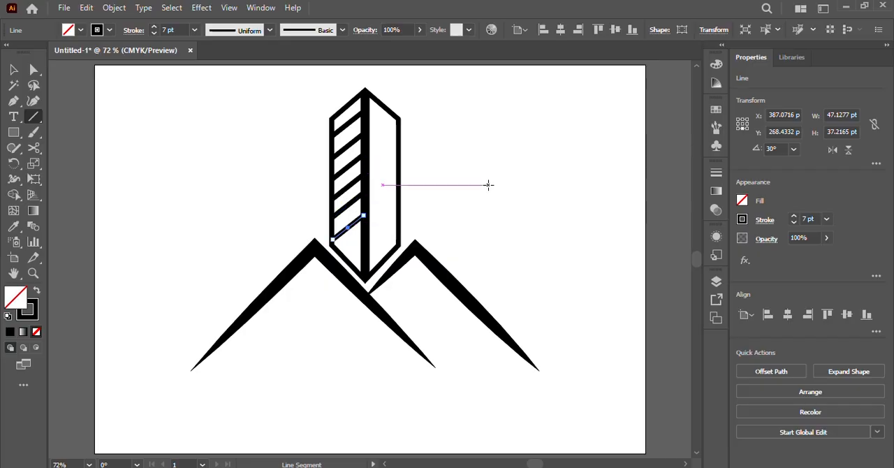
left_click(466, 192)
left_click(477, 277)
Fill the tower's right half with black
key("v")
left_click(376, 121)
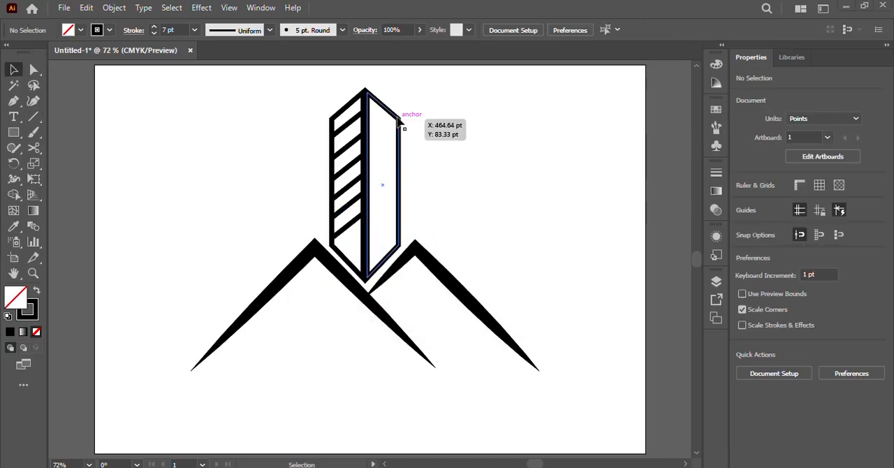
left_click(399, 125)
left_click(81, 32)
left_click(36, 52)
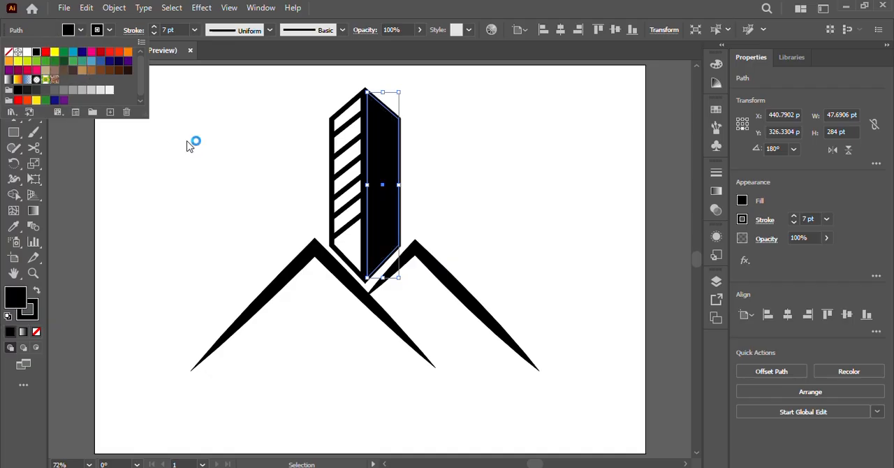
Draw a small black rectangle beneath the left roof peak, removing the stray extra shape
left_click(487, 163)
left_click(180, 185)
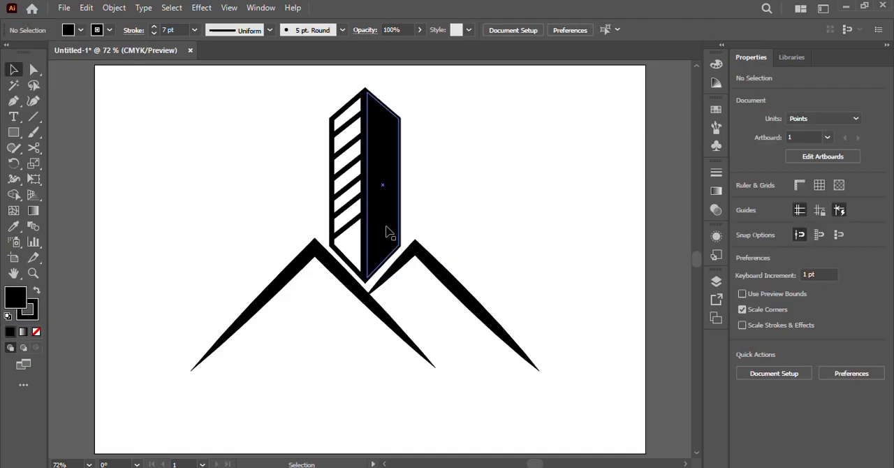
key("m")
mouse_move(283, 305)
left_mouse_down()
mouse_move(339, 359)
mouse_move(330, 350)
left_mouse_up()
left_click_drag(329, 305, 329, 313)
key("Delete")
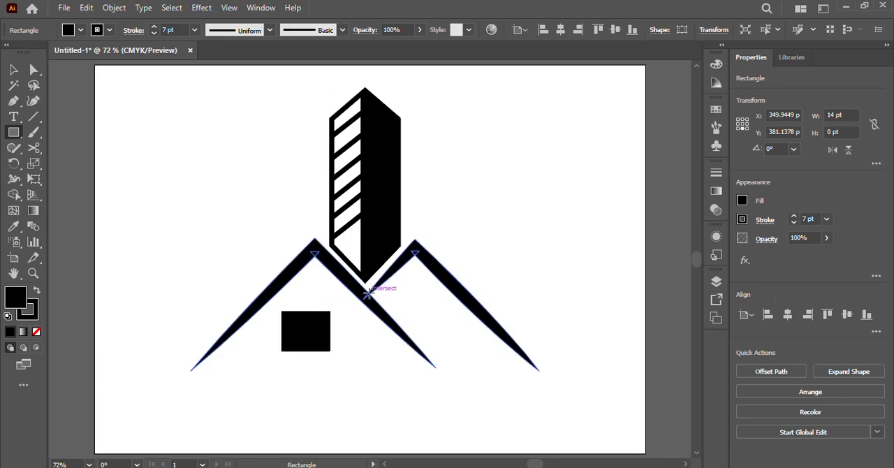
Reduce the black rectangle to about 56 by 48 pt and center it under the left roof peak
key("v")
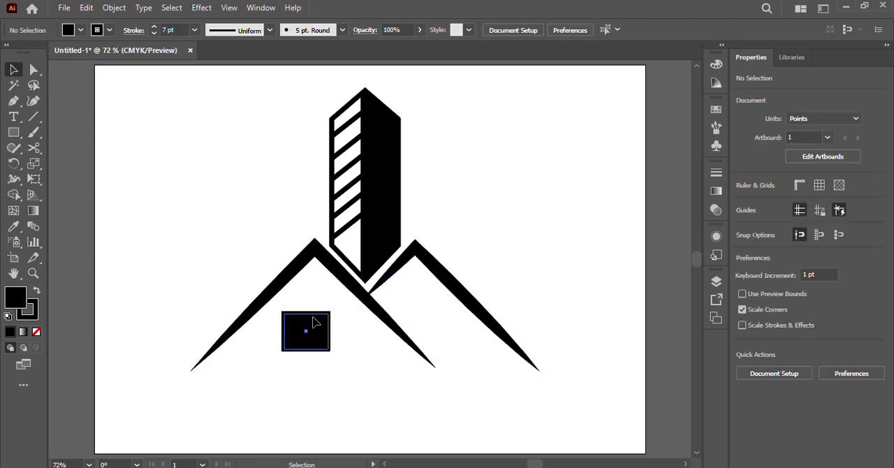
left_click(320, 324)
left_click_drag(330, 312, 312, 335)
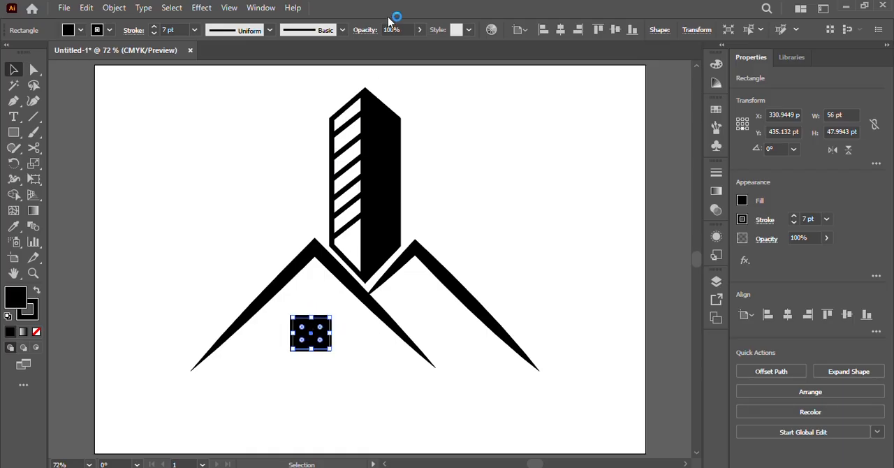
left_click(352, 404)
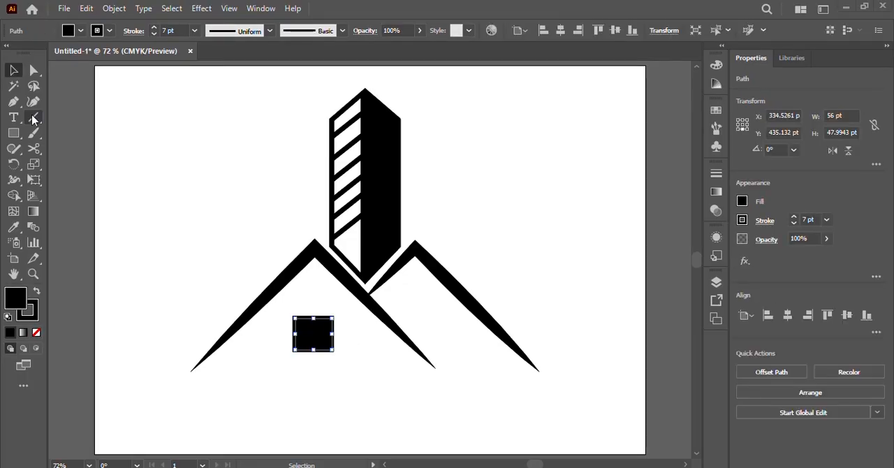
Draw a vertical line about 89 pt long and a horizontal line about 99 pt long, crossing at the rectangle's center, with a 7 pt stroke
left_click(33, 118)
left_click_drag(313, 305, 313, 362)
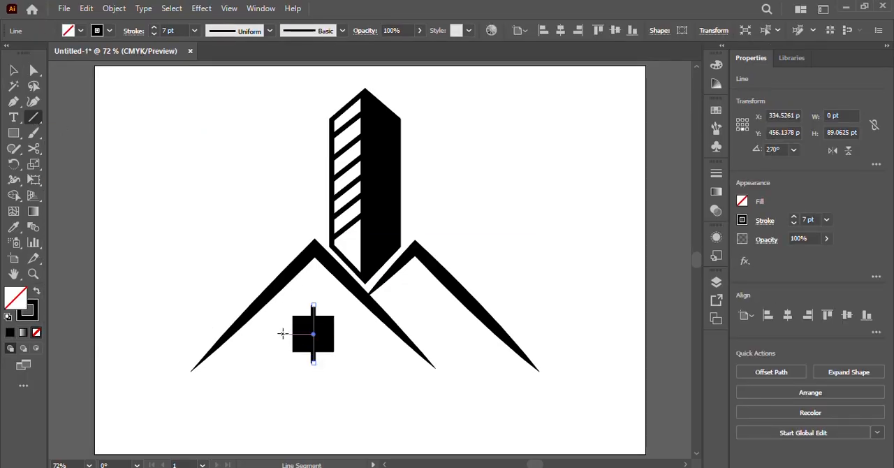
left_click_drag(282, 334, 347, 333)
left_click(354, 335)
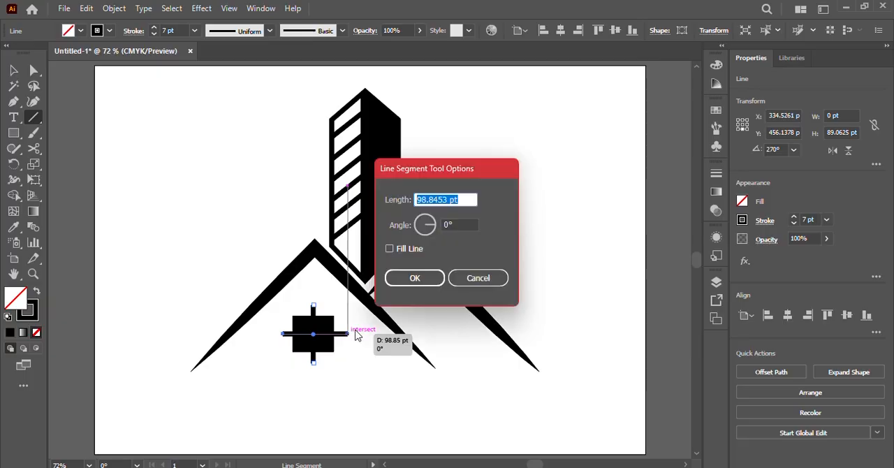
left_click(476, 277)
key("ctrl+shift+a")
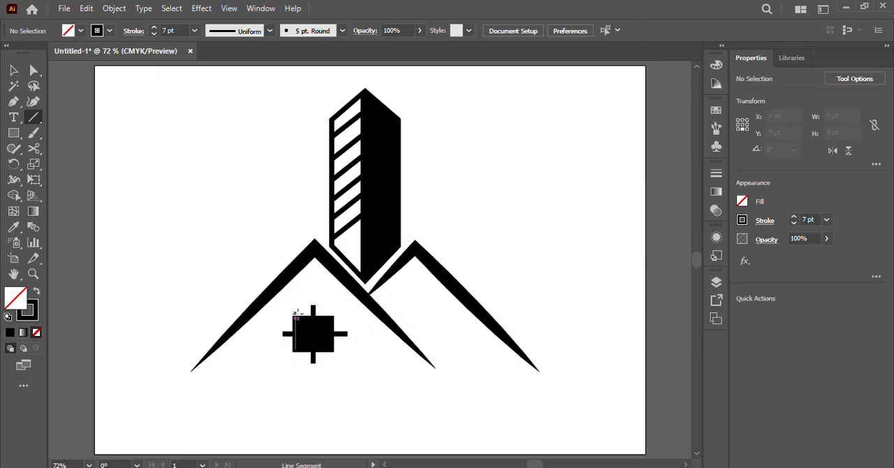
Expand the fill and stroke of the rectangle and both lines, and subtract the front shapes to form a four-pane window
left_click(15, 72)
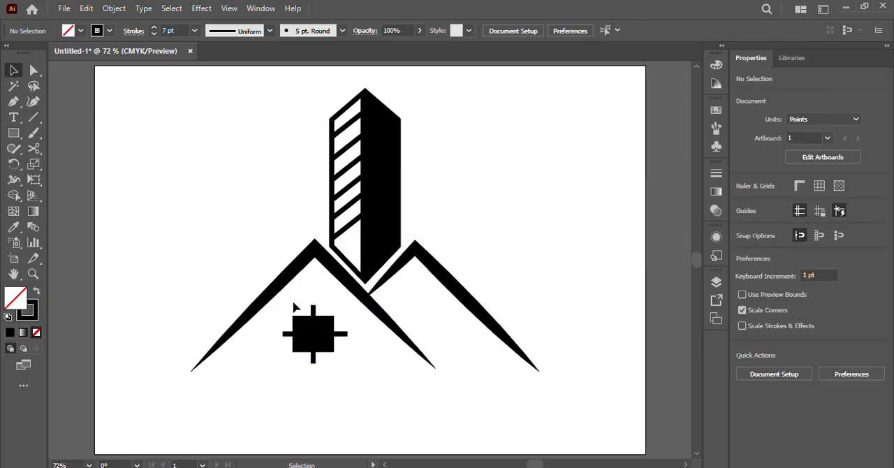
left_click_drag(275, 293, 345, 363)
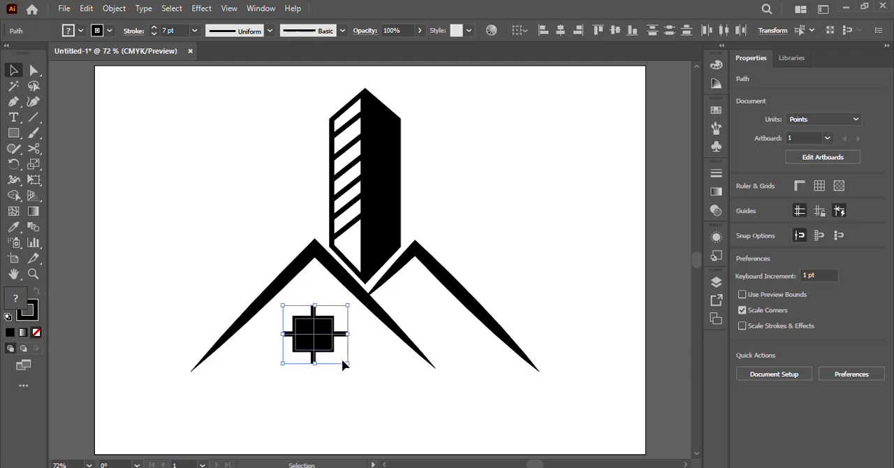
left_click(230, 9)
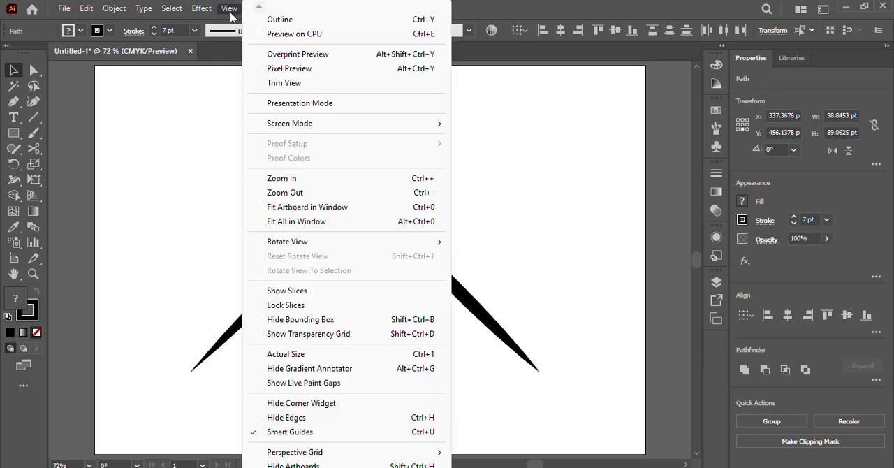
left_click(250, 17)
left_click(128, 8)
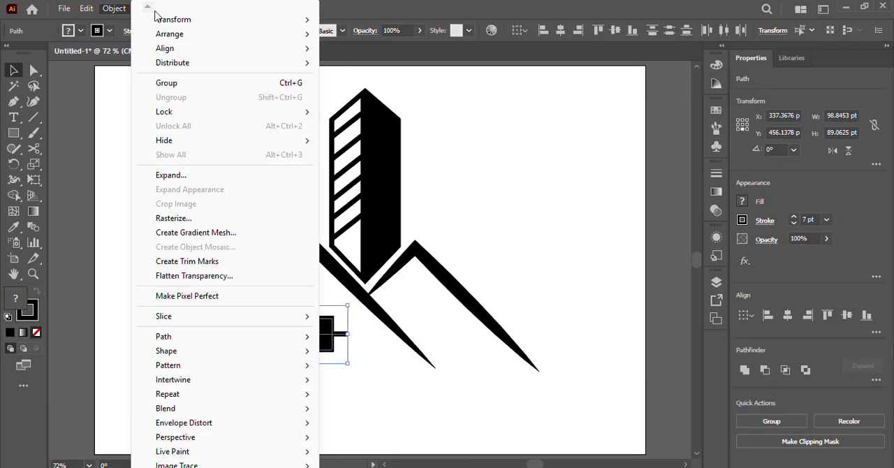
left_click(120, 8)
left_click(145, 9)
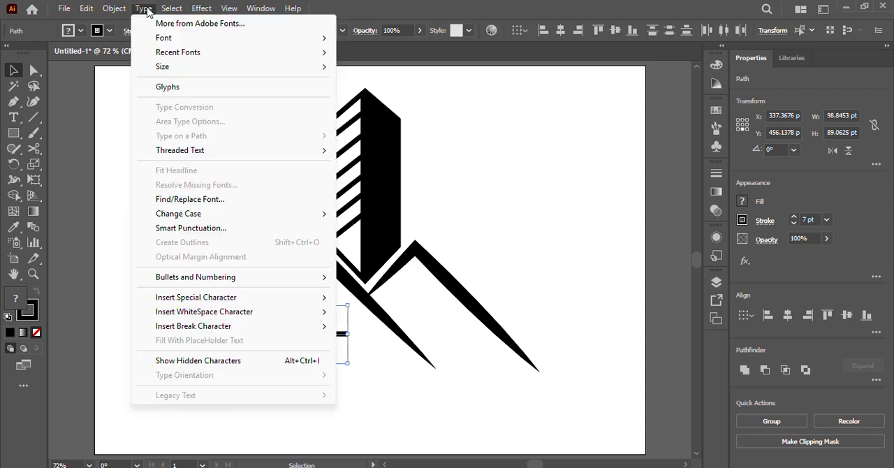
left_click(145, 9)
left_click(117, 9)
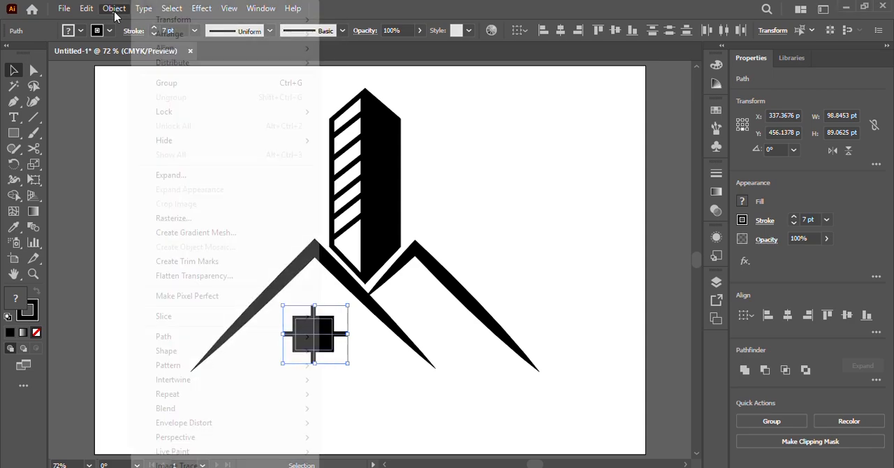
left_click(171, 175)
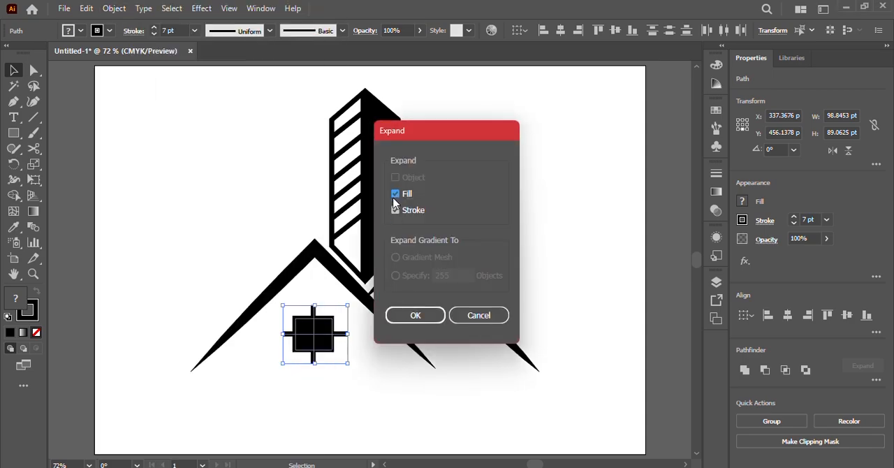
left_click(435, 316)
left_click(764, 370)
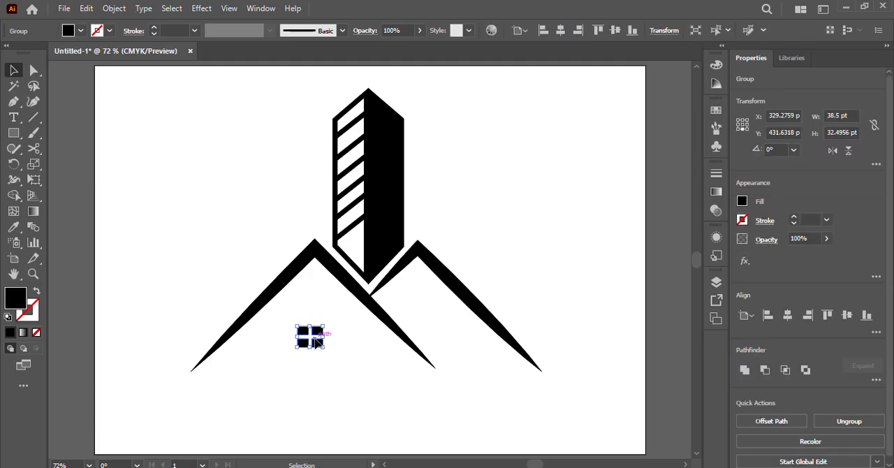
Shrink the four-pane window slightly and place a copy of it under the right roof peak
left_click_drag(316, 341, 455, 341)
left_click(319, 372)
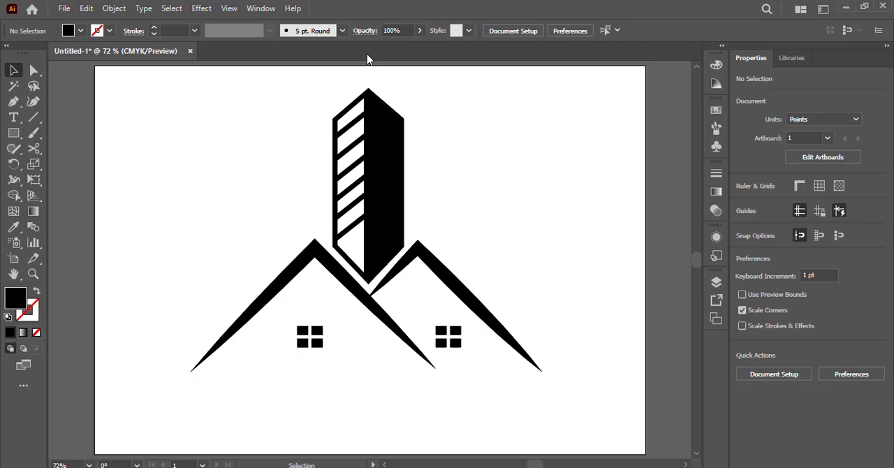
Draw a thin black triangular wedge extending about 90 pt inward from the left roof's lower-left tip with the Pen tool
left_click(13, 102)
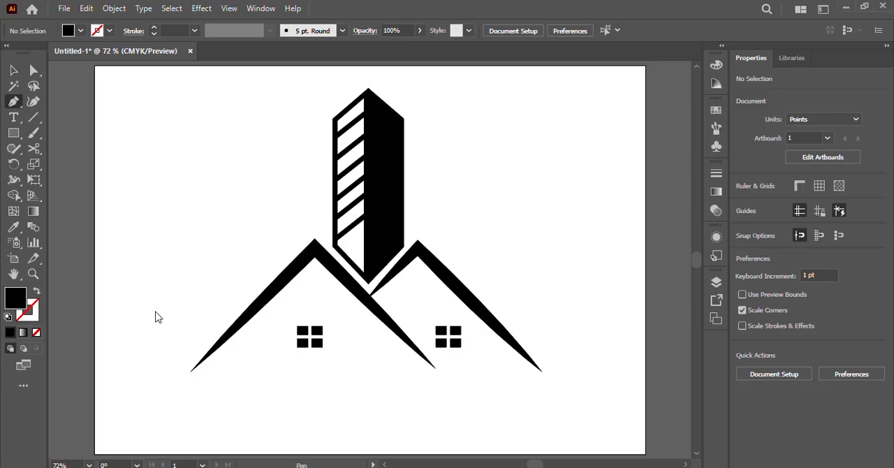
left_click(190, 370)
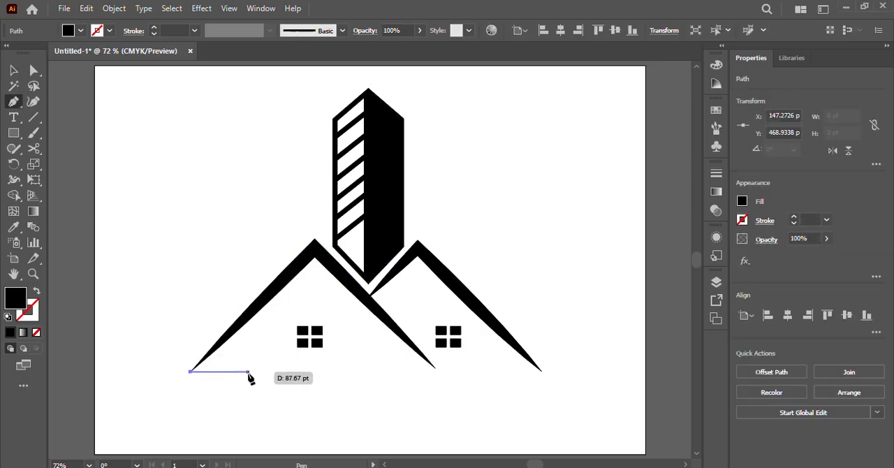
left_click(249, 371)
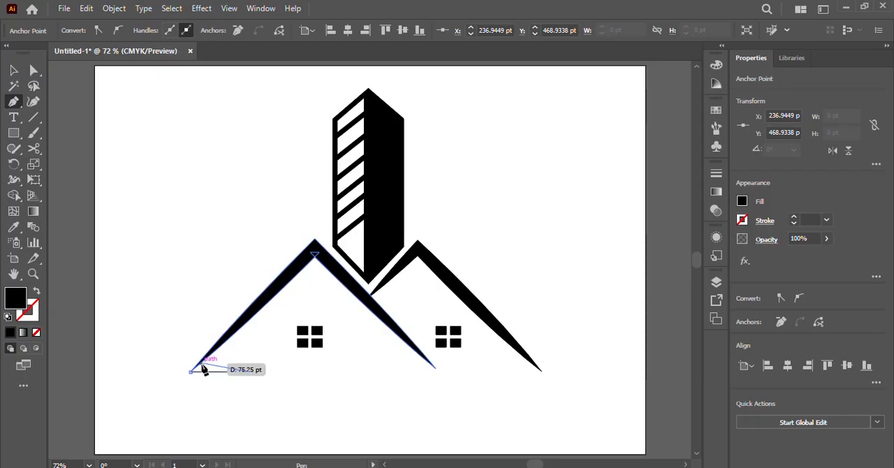
left_click(201, 364)
key("v")
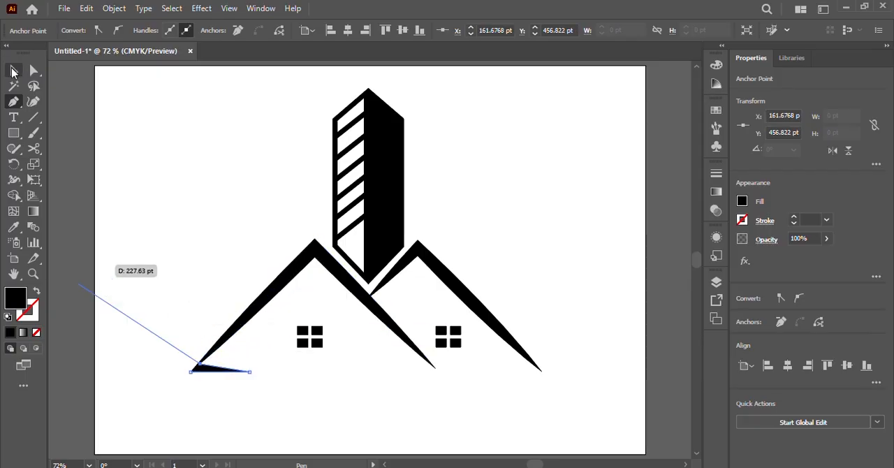
left_click(219, 278)
Add the text "Real Estate" below the houses
left_click(13, 118)
left_click(312, 390)
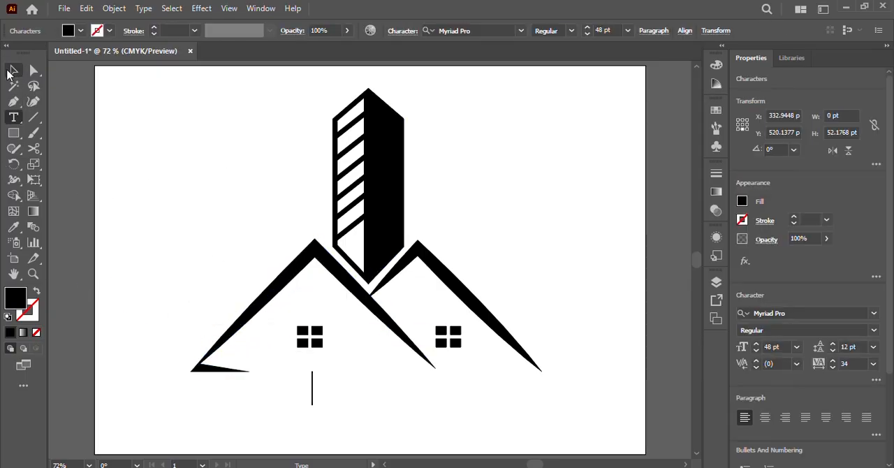
key("Escape")
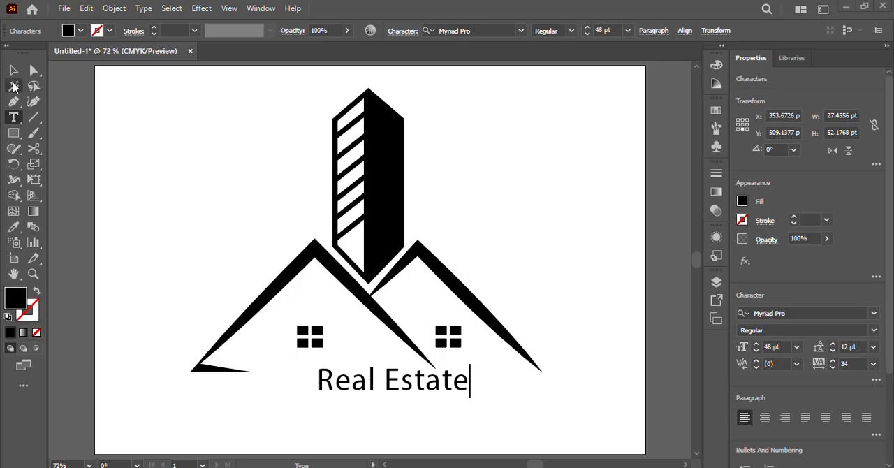
key("Escape")
Set the "Real Estate" text's font to Castellar and move the text so it sits roughly centered below the houses
left_click(873, 313)
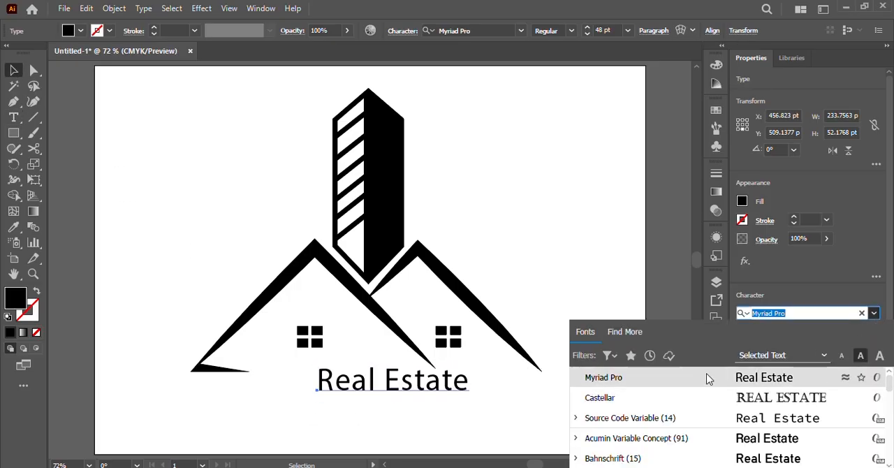
scroll(750, 251, "down", 3)
left_click(873, 196)
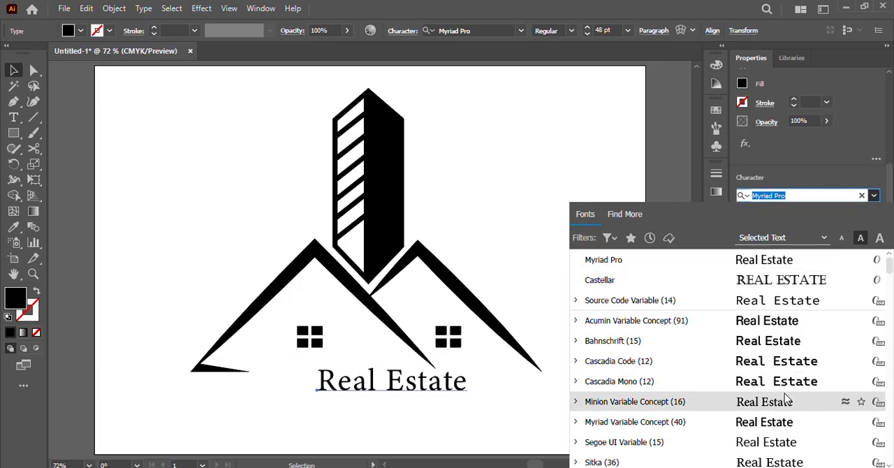
scroll(782, 435, "down", 5)
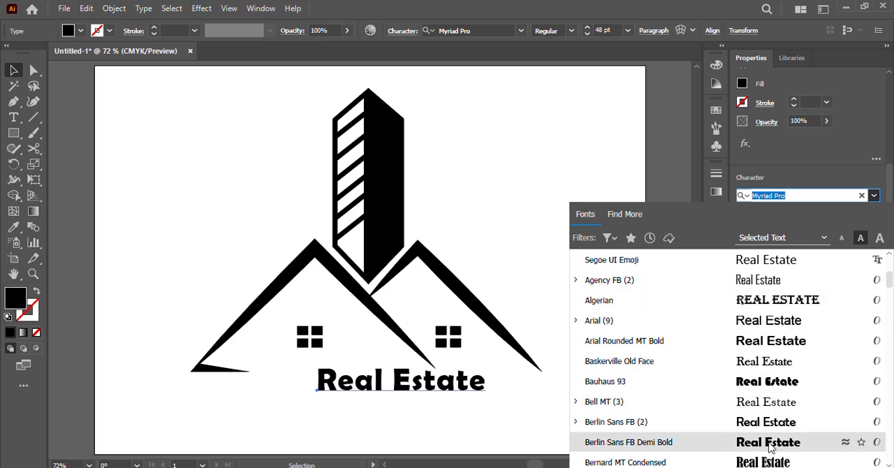
scroll(767, 419, "down", 8)
left_click(762, 368)
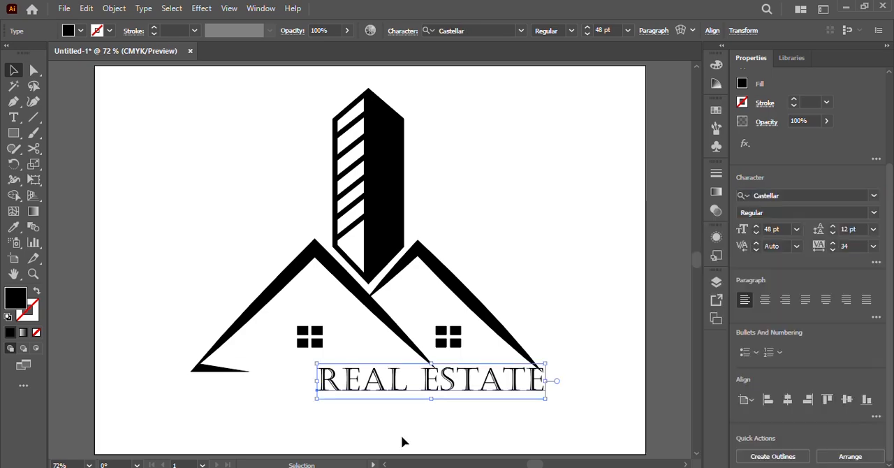
left_click_drag(427, 382, 380, 394)
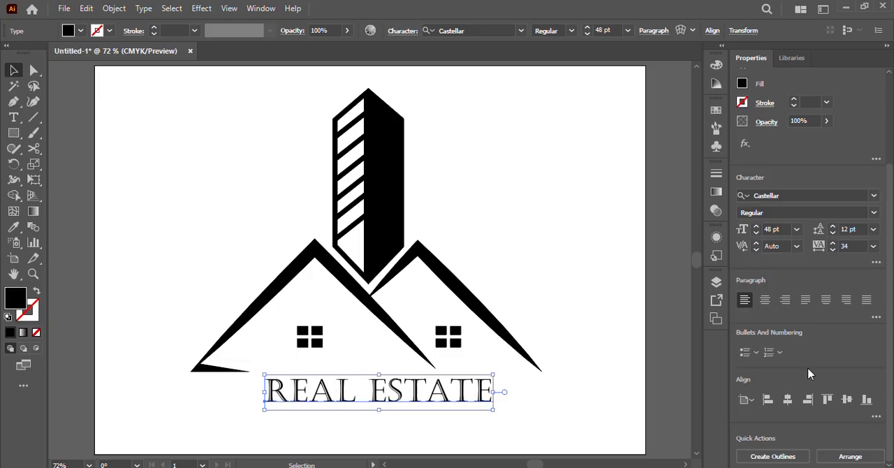